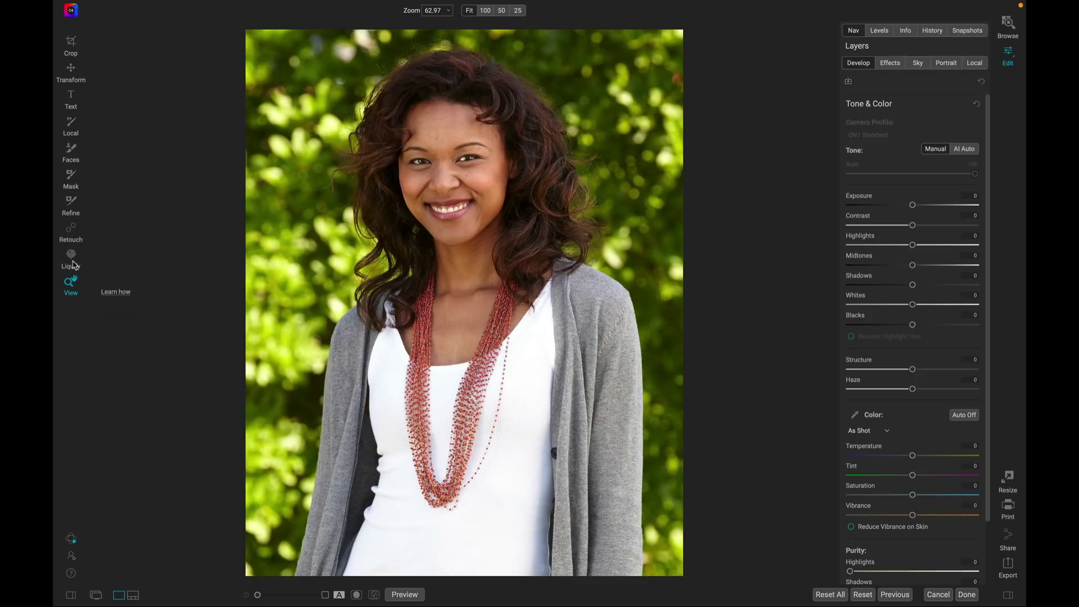
# Pinch in the bulging shirt folds along the waist's left edge with the Liquify tool at brush size 90
pyautogui.press('super+equal')
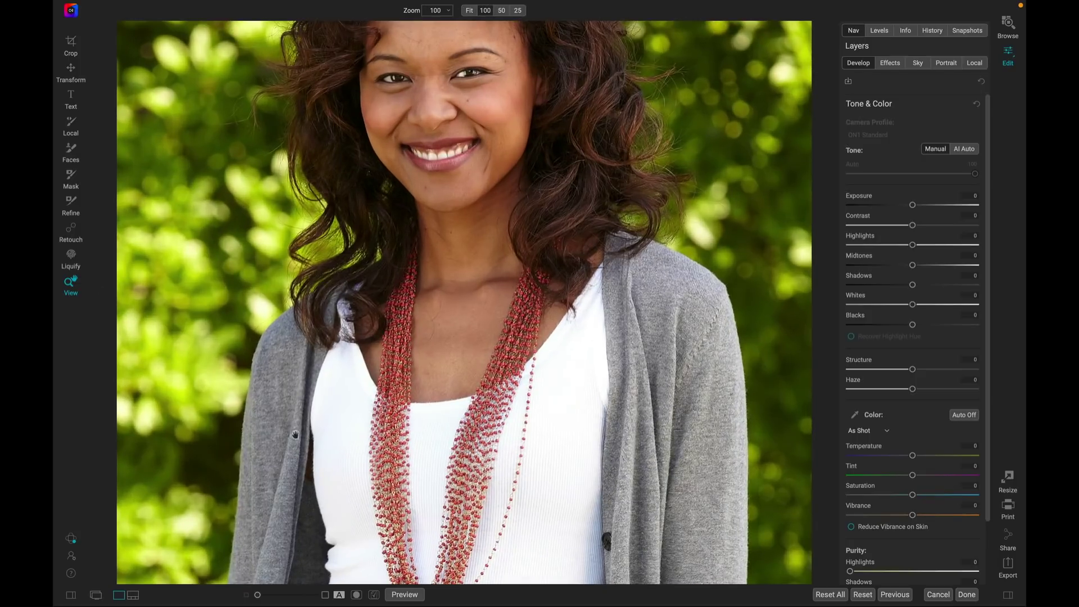
pyautogui.moveTo(388, 480); pyautogui.dragTo(395, 312)
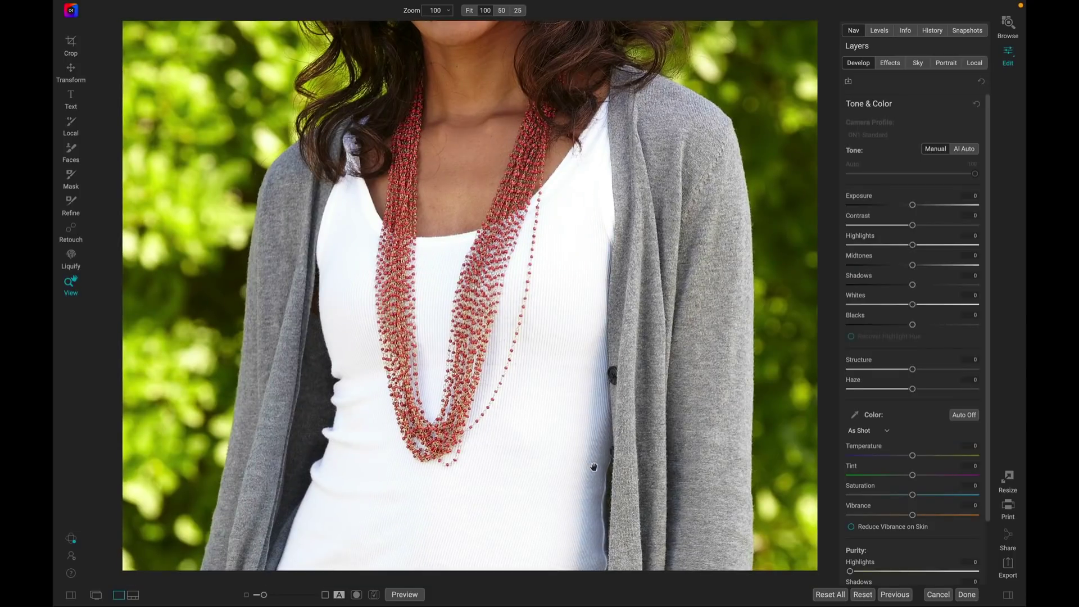
pyautogui.moveTo(594, 467); pyautogui.dragTo(585, 387)
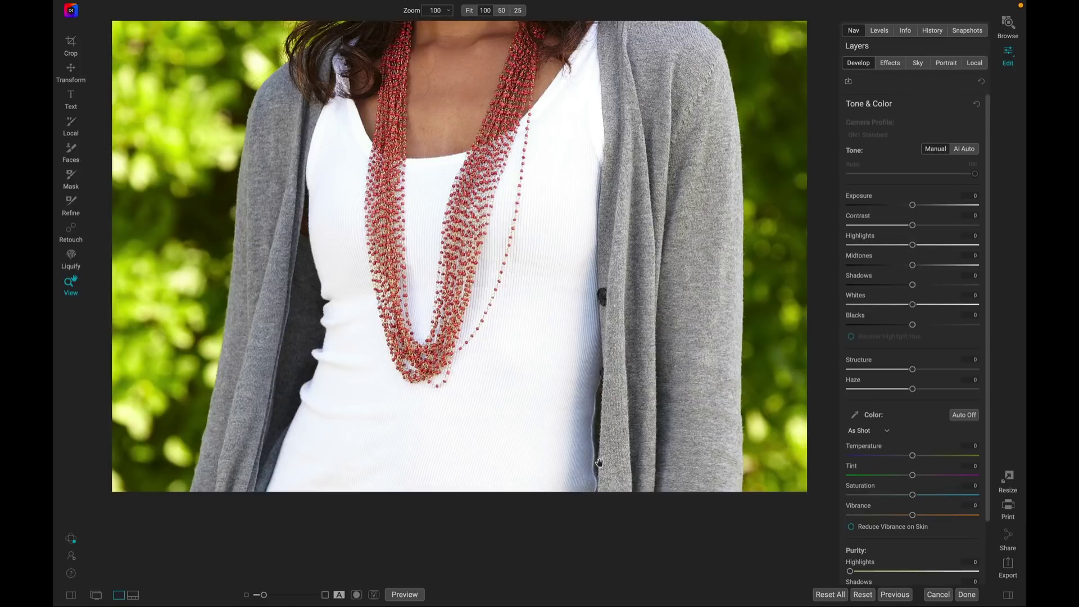
pyautogui.hotkey('ctrl', '+')
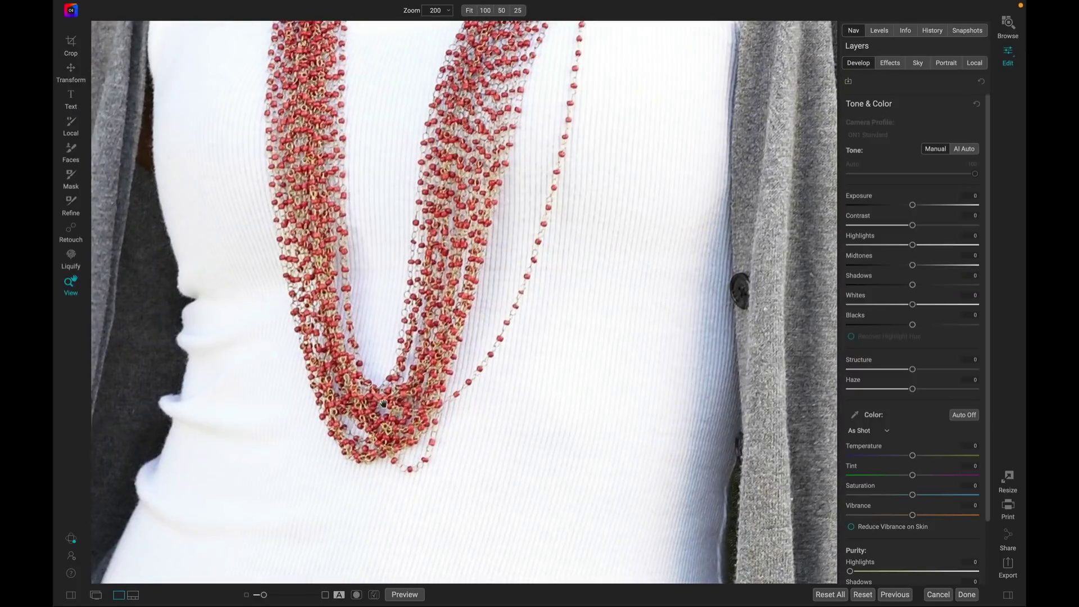
pyautogui.moveTo(384, 403); pyautogui.dragTo(487, 305)
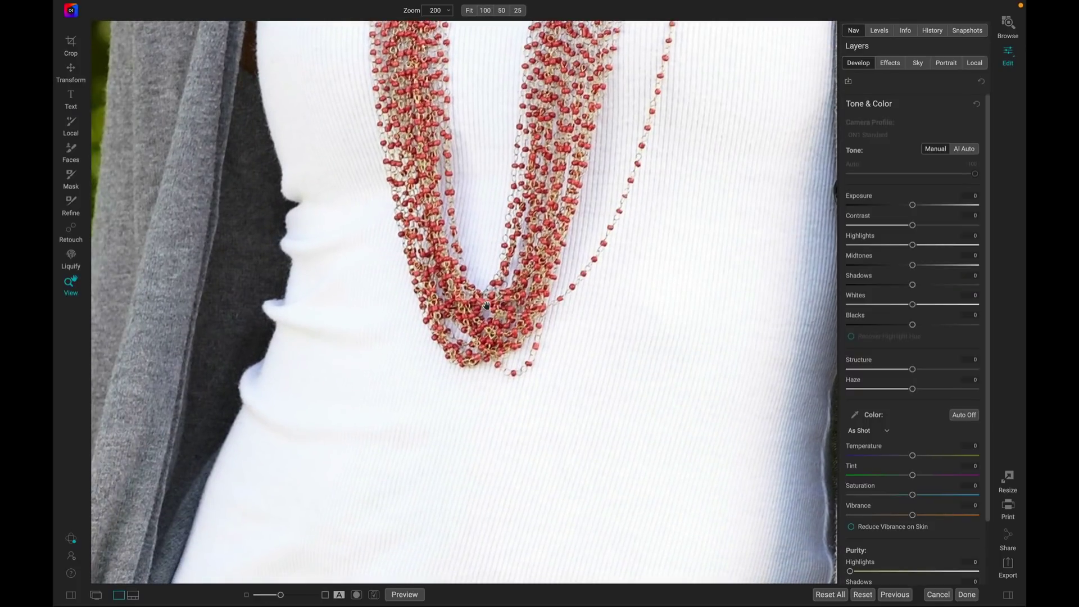
pyautogui.click(71, 256)
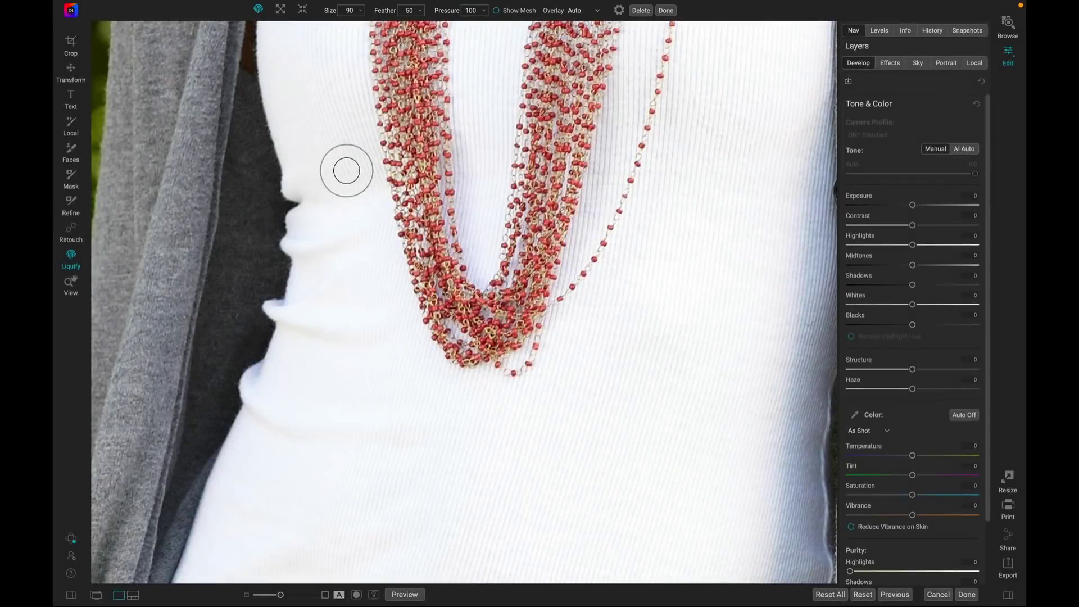
pyautogui.click(304, 11)
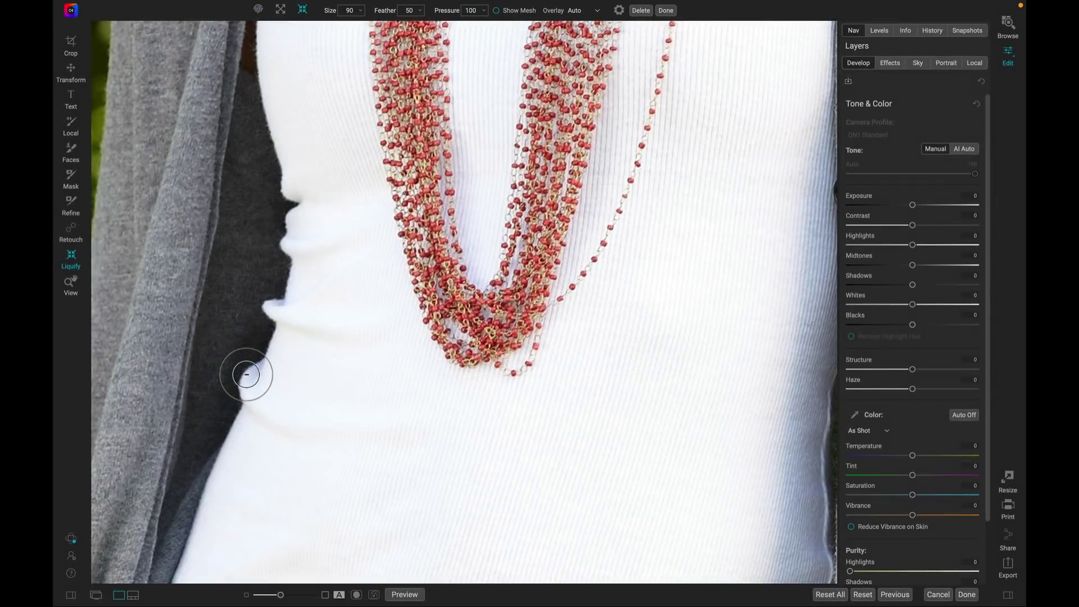
pyautogui.click(246, 374)
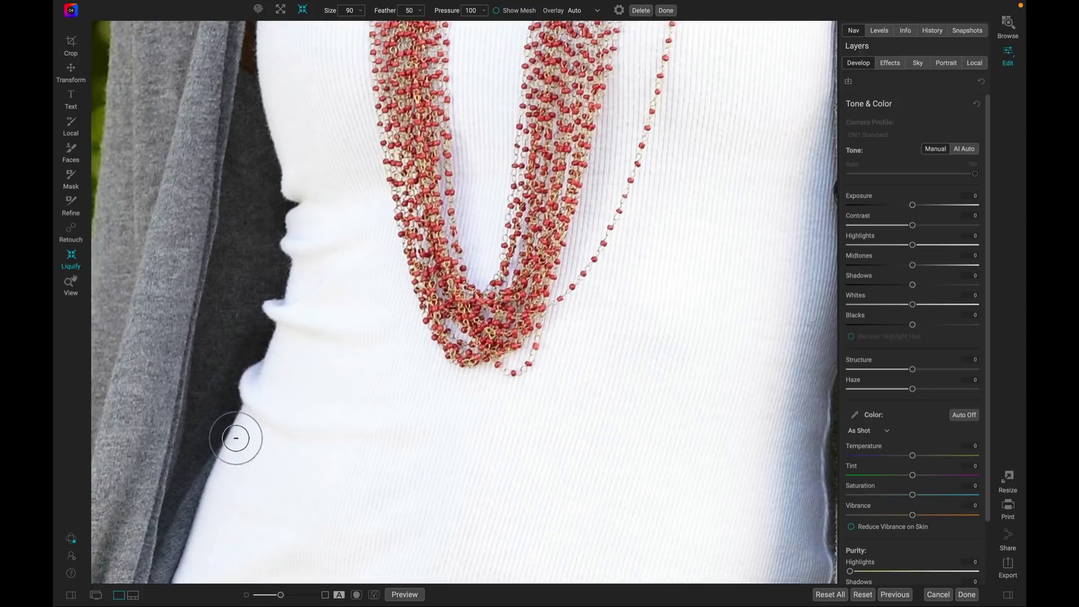
pyautogui.click(246, 371)
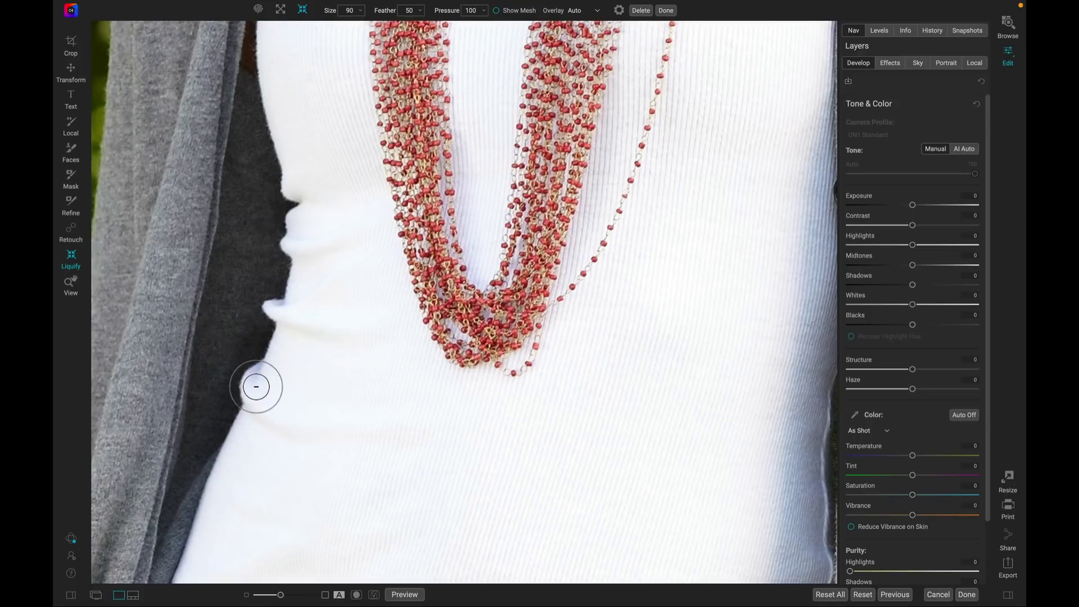
pyautogui.moveTo(256, 387)
pyautogui.mouseDown()
pyautogui.moveTo(255, 372)
pyautogui.moveTo(262, 386)
pyautogui.moveTo(248, 390)
pyautogui.moveTo(251, 381)
pyautogui.moveTo(245, 393)
pyautogui.moveTo(253, 378)
pyautogui.mouseUp()
pyautogui.moveTo(276, 313)
pyautogui.mouseDown()
pyautogui.moveTo(270, 306)
pyautogui.moveTo(280, 310)
pyautogui.mouseUp()
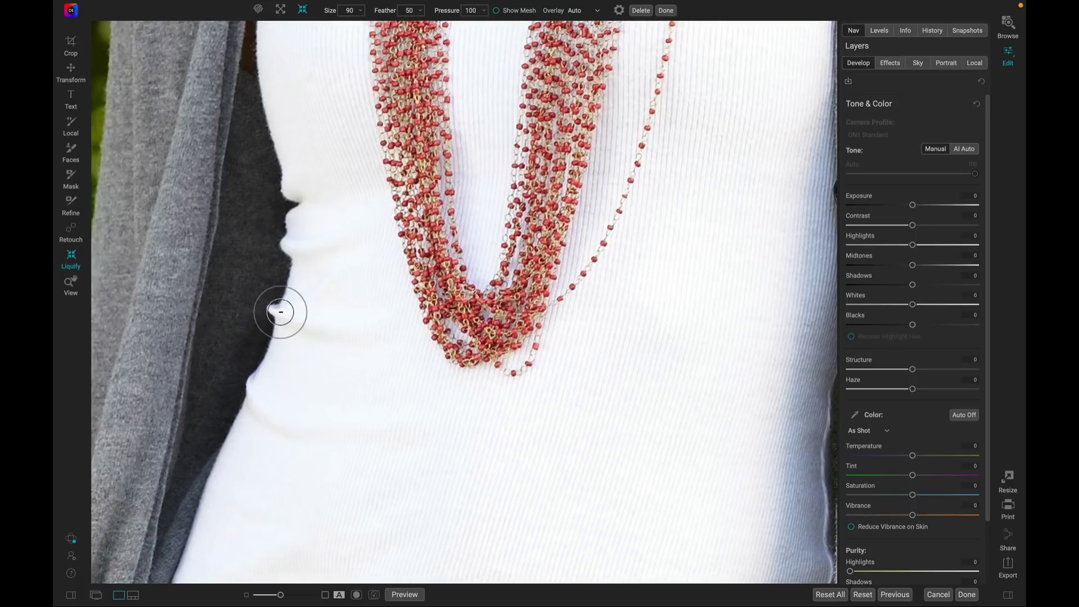
# Smooth the remaining folds on the shirt's left edge with Liquify Push and compare the result with the original
pyautogui.moveTo(287, 250); pyautogui.dragTo(287, 284)
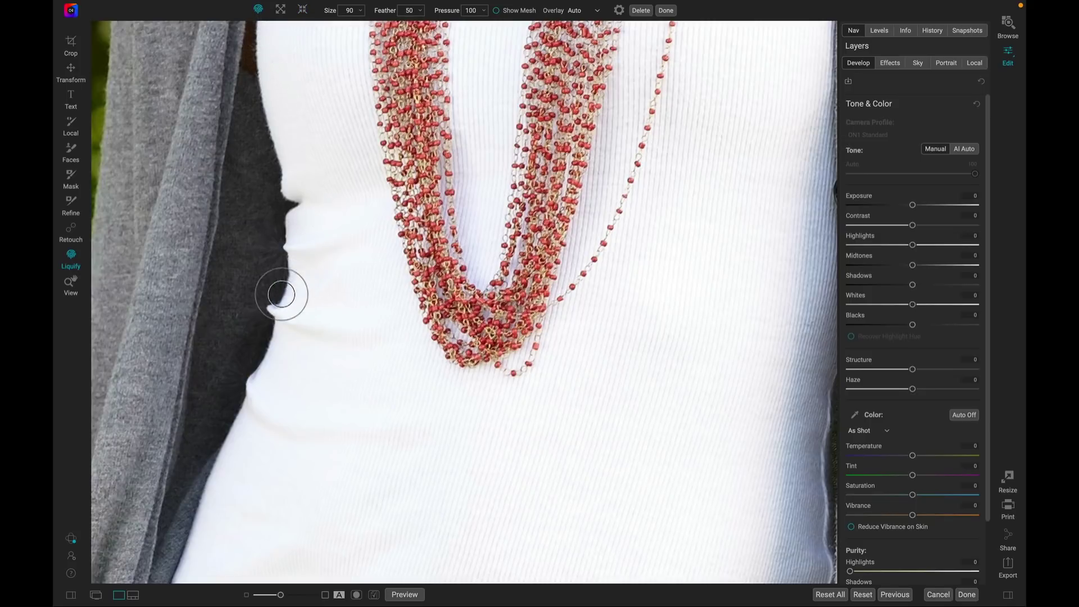
pyautogui.moveTo(270, 310)
pyautogui.mouseDown()
pyautogui.moveTo(291, 314)
pyautogui.moveTo(276, 310)
pyautogui.moveTo(288, 313)
pyautogui.moveTo(277, 309)
pyautogui.moveTo(291, 272)
pyautogui.moveTo(278, 275)
pyautogui.moveTo(287, 325)
pyautogui.moveTo(276, 334)
pyautogui.moveTo(274, 314)
pyautogui.mouseUp()
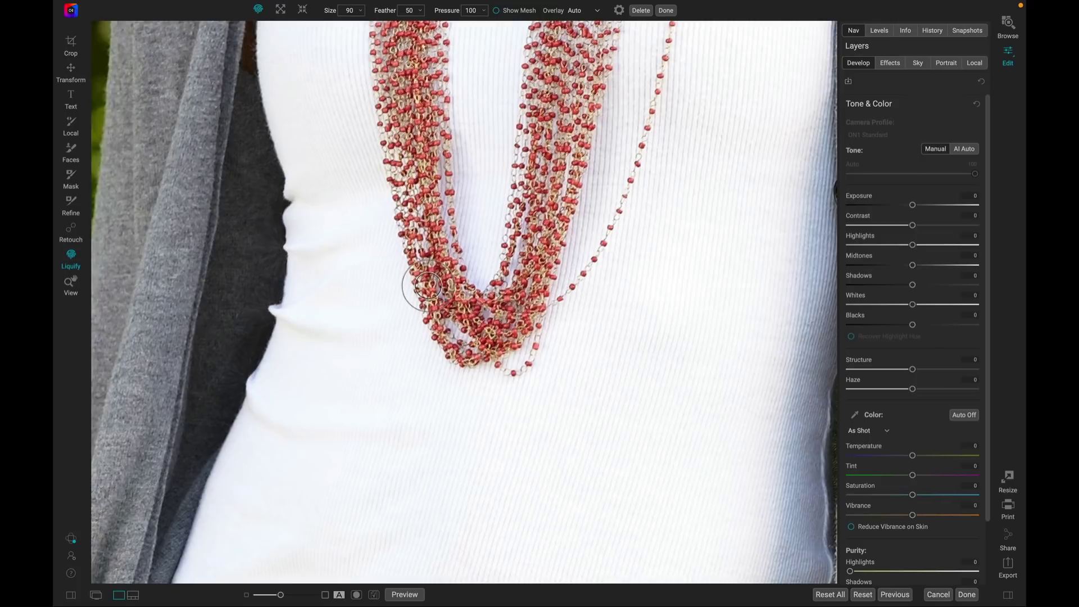
pyautogui.click(405, 594)
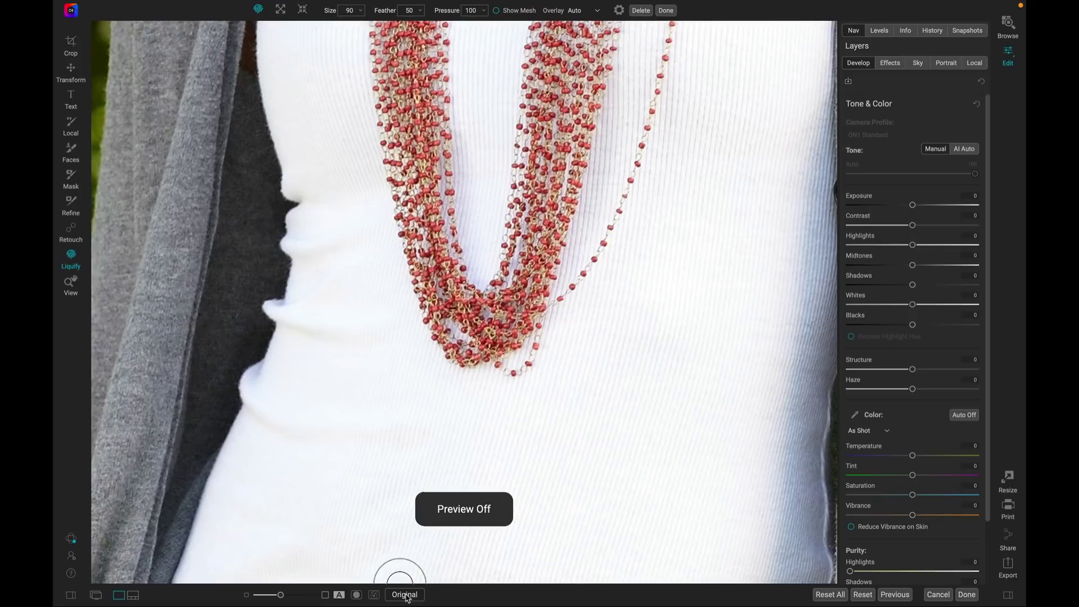
pyautogui.click(405, 595)
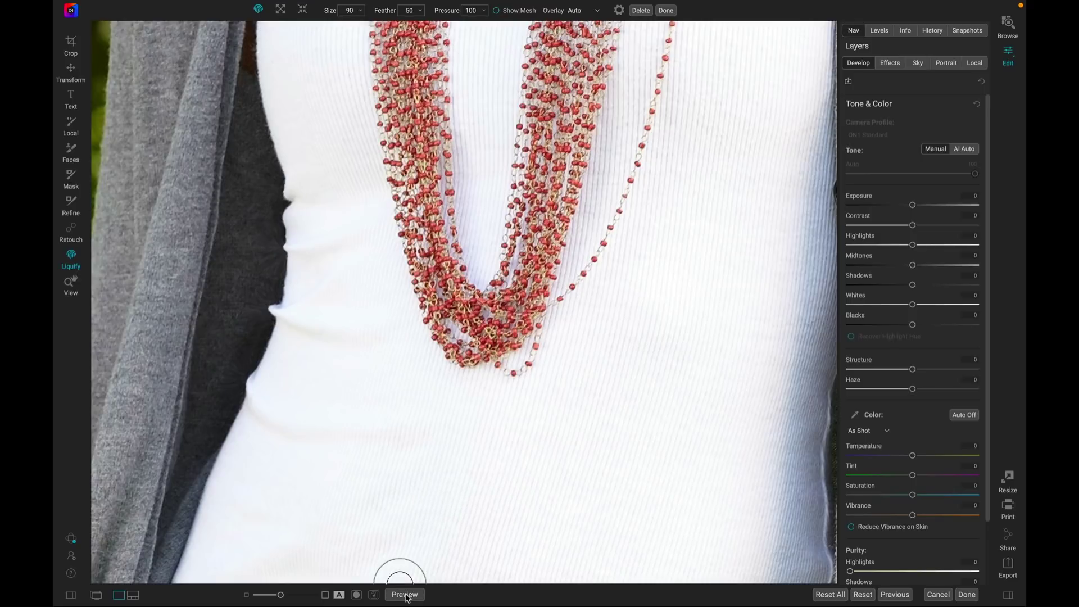
# Shrink the dark gap between the shirt's lower right edge and the cardigan with repeated Liquify pinch strokes
pyautogui.moveTo(643, 499); pyautogui.dragTo(498, 447)
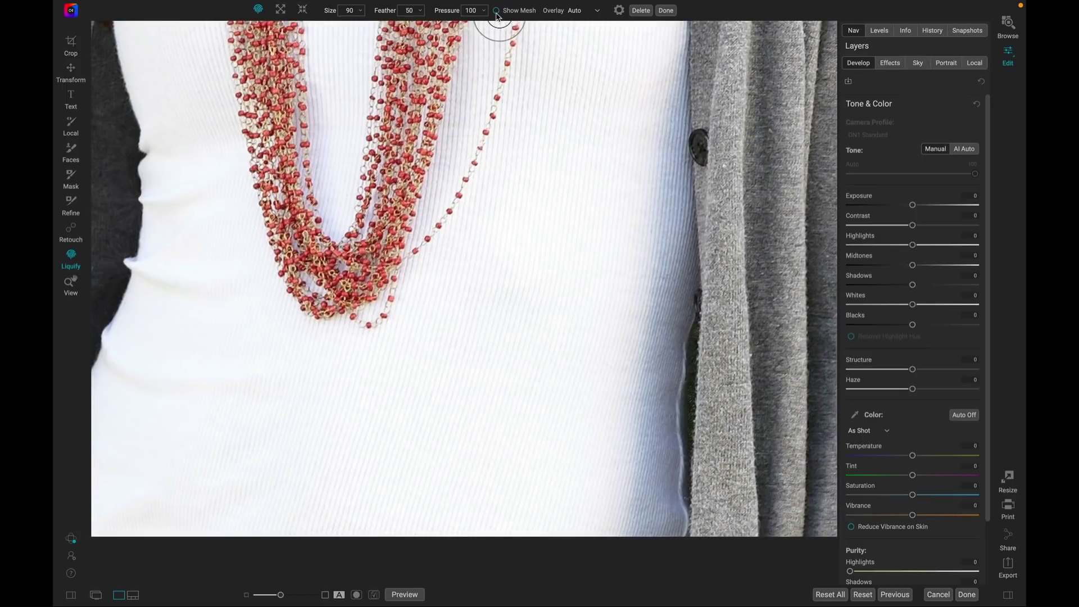
pyautogui.click(302, 9)
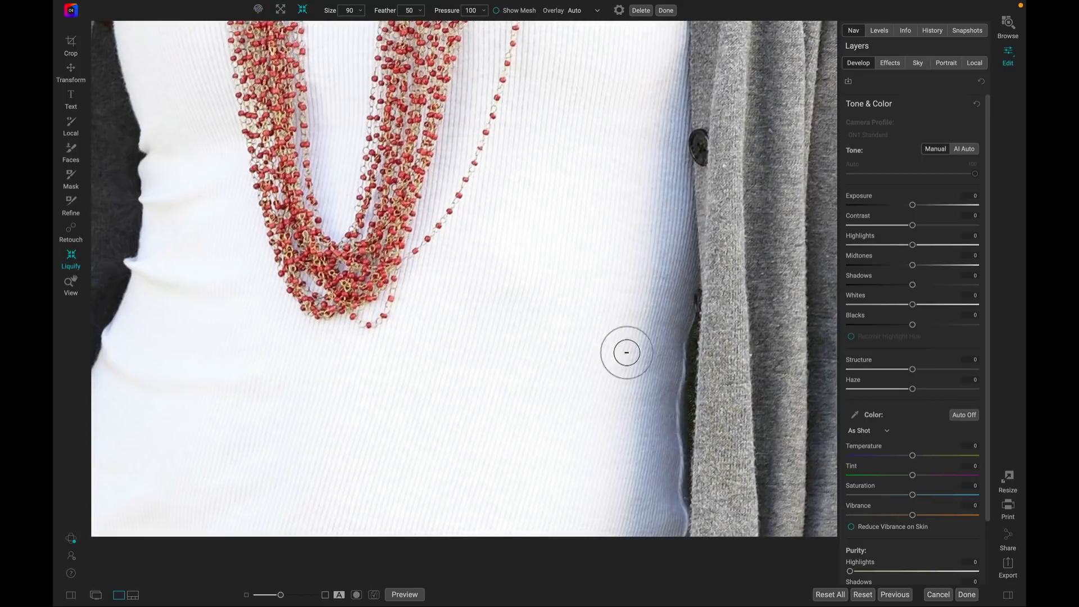
pyautogui.moveTo(692, 349); pyautogui.dragTo(683, 520)
pyautogui.moveTo(695, 337); pyautogui.dragTo(686, 531)
pyautogui.moveTo(695, 320); pyautogui.dragTo(686, 534)
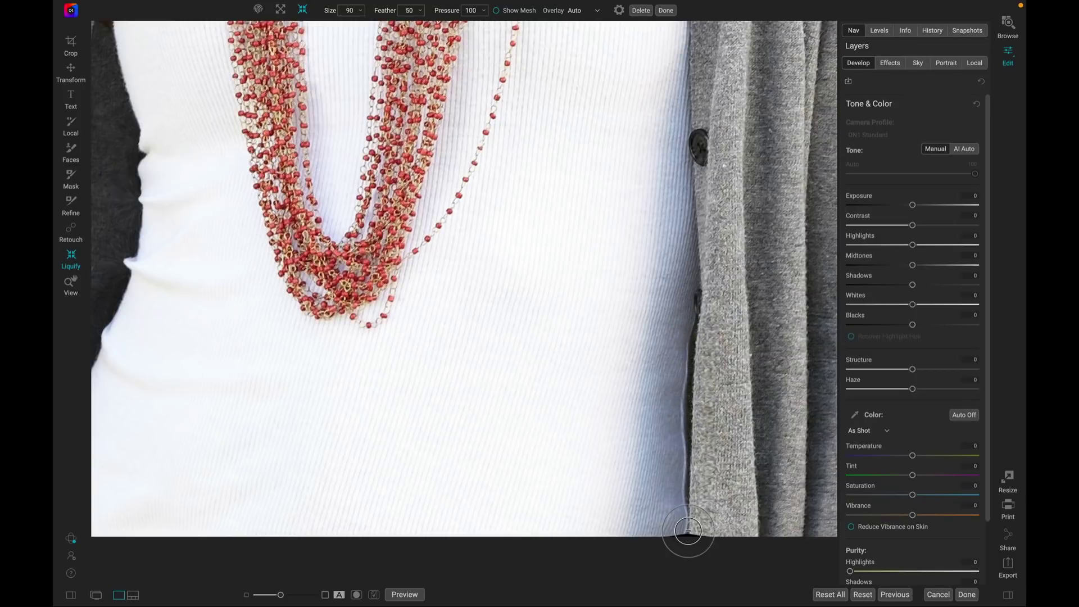
pyautogui.moveTo(692, 330)
pyautogui.mouseDown()
pyautogui.moveTo(684, 544)
pyautogui.moveTo(699, 549)
pyautogui.mouseUp()
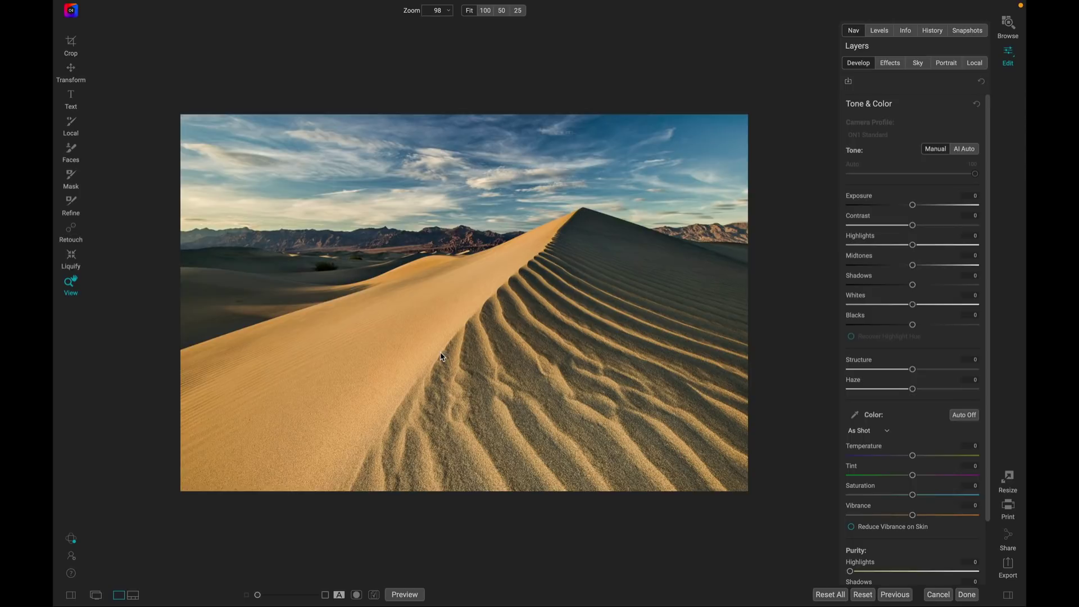
# Reshape the shadowed ripple edge below the dune's ridge with Liquify Push at size 400 and compare it with the original
pyautogui.click(72, 258)
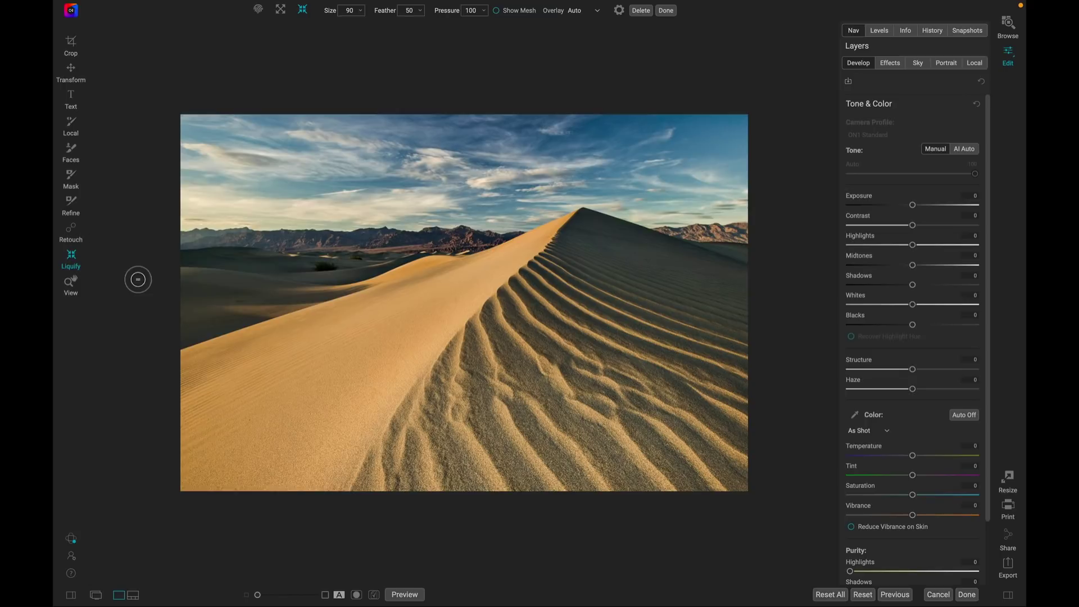
pyautogui.click(258, 10)
pyautogui.press(']')
pyautogui.press(']')
pyautogui.press(']')
pyautogui.press(']')
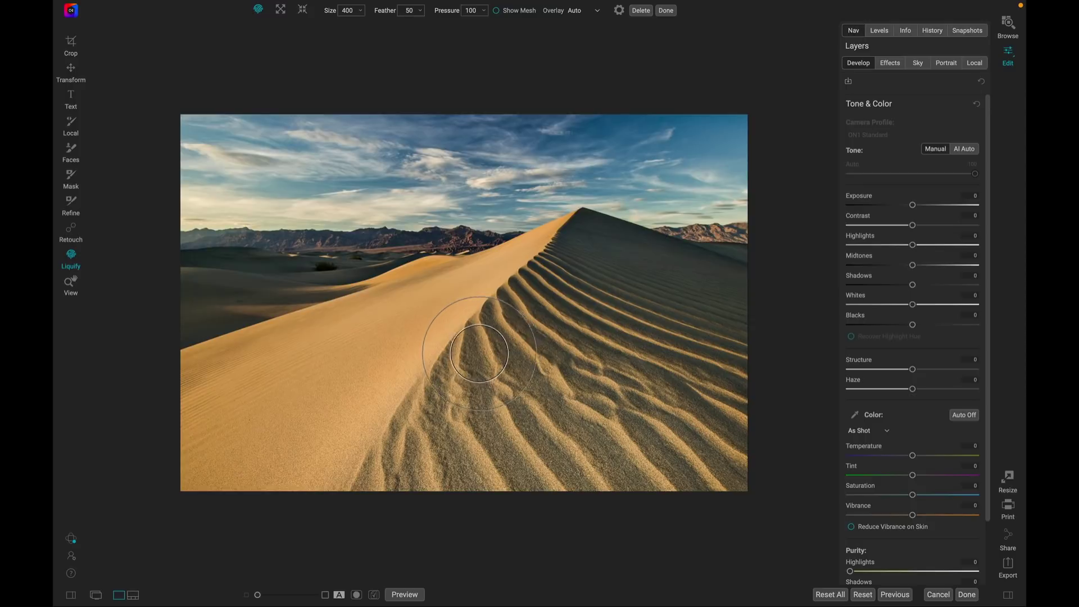
pyautogui.moveTo(482, 354)
pyautogui.mouseDown()
pyautogui.moveTo(425, 344)
pyautogui.moveTo(456, 391)
pyautogui.moveTo(401, 388)
pyautogui.moveTo(431, 438)
pyautogui.moveTo(378, 436)
pyautogui.moveTo(430, 448)
pyautogui.moveTo(372, 432)
pyautogui.moveTo(434, 415)
pyautogui.moveTo(405, 403)
pyautogui.moveTo(473, 367)
pyautogui.moveTo(426, 347)
pyautogui.moveTo(497, 347)
pyautogui.mouseUp()
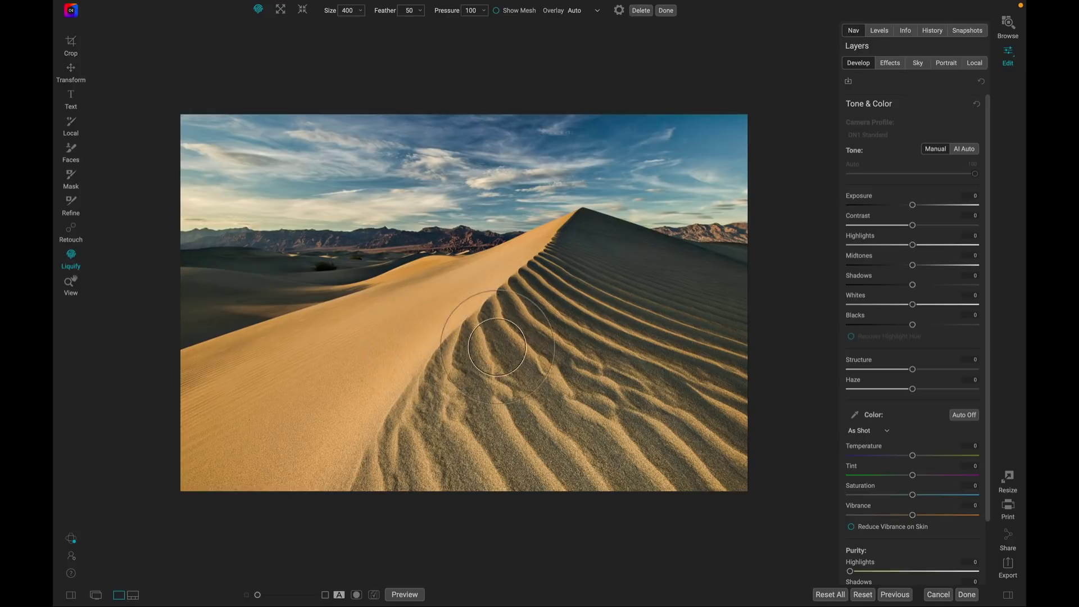
pyautogui.click(405, 595)
pyautogui.click(405, 595)
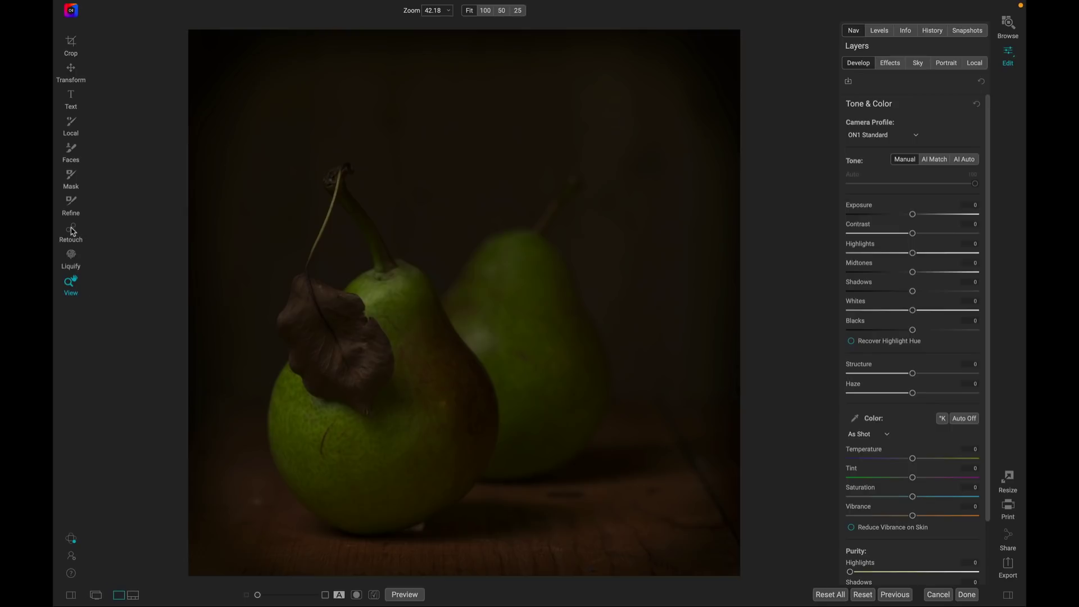
# Reshape the leaf stem on the front pear with Liquify Push at size 400 and enlarge the leaf with Bloat at size 700
pyautogui.click(71, 256)
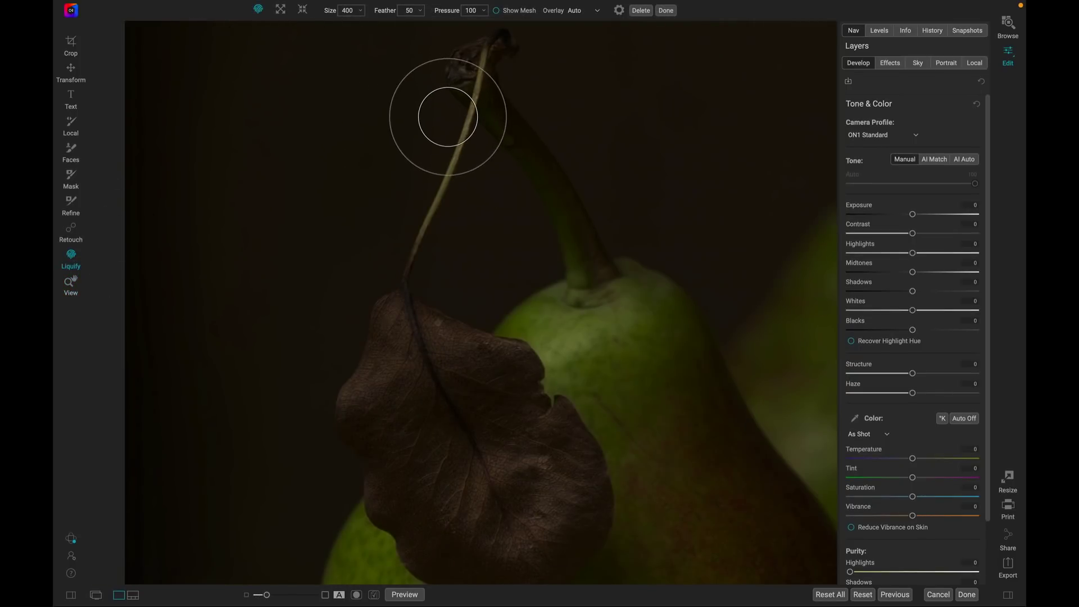
pyautogui.moveTo(448, 117)
pyautogui.mouseDown()
pyautogui.moveTo(523, 95)
pyautogui.moveTo(483, 64)
pyautogui.moveTo(571, 55)
pyautogui.mouseUp()
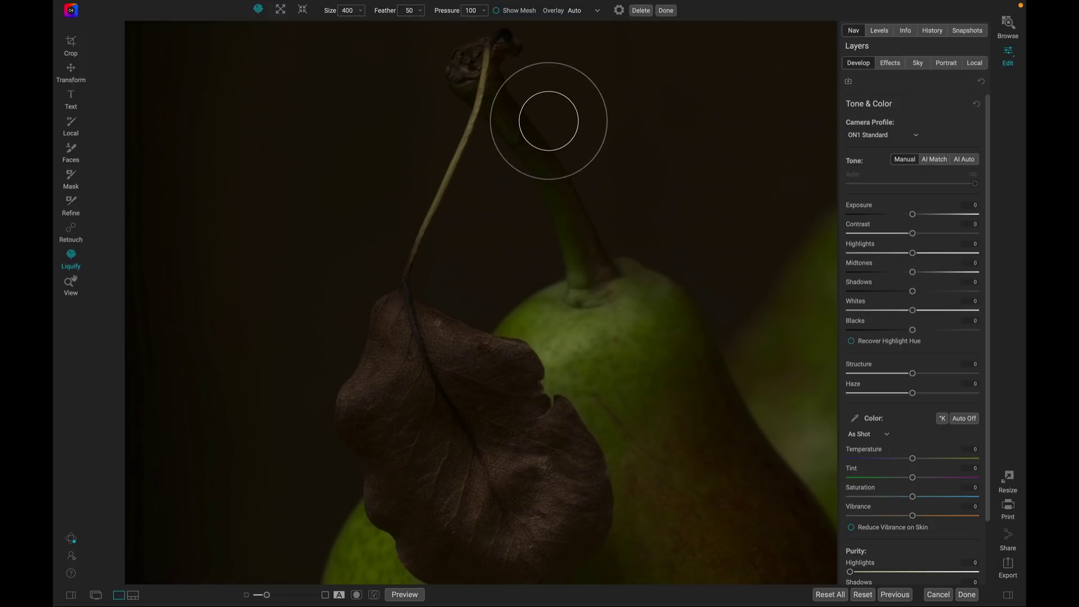
pyautogui.moveTo(549, 121); pyautogui.dragTo(457, 109)
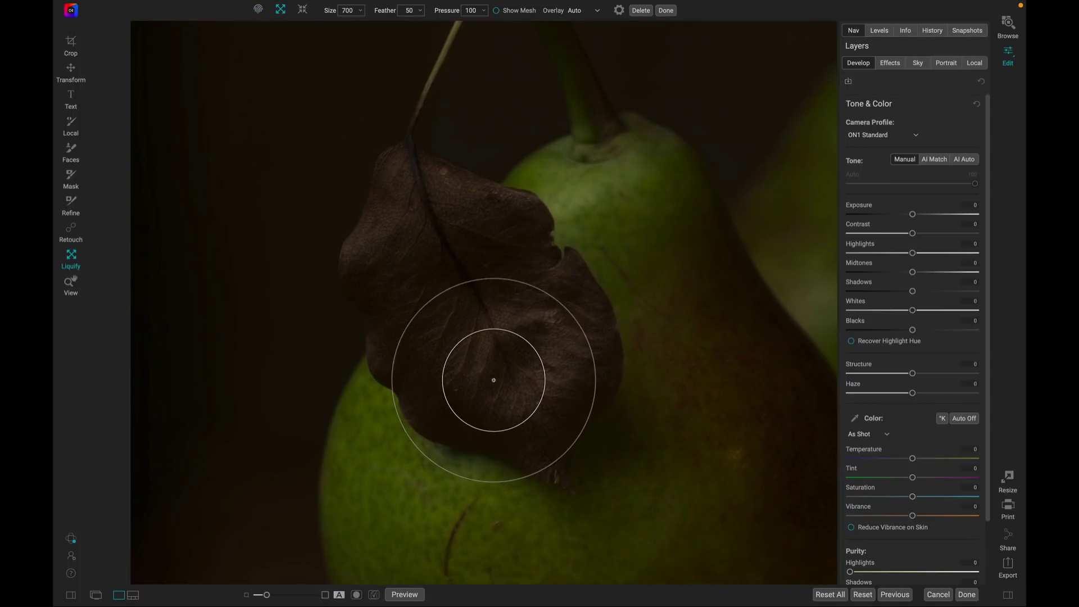
# Fit the whole pear photo in view and compare its original state with the latest Liquify state in the edit history
pyautogui.press('super+0')
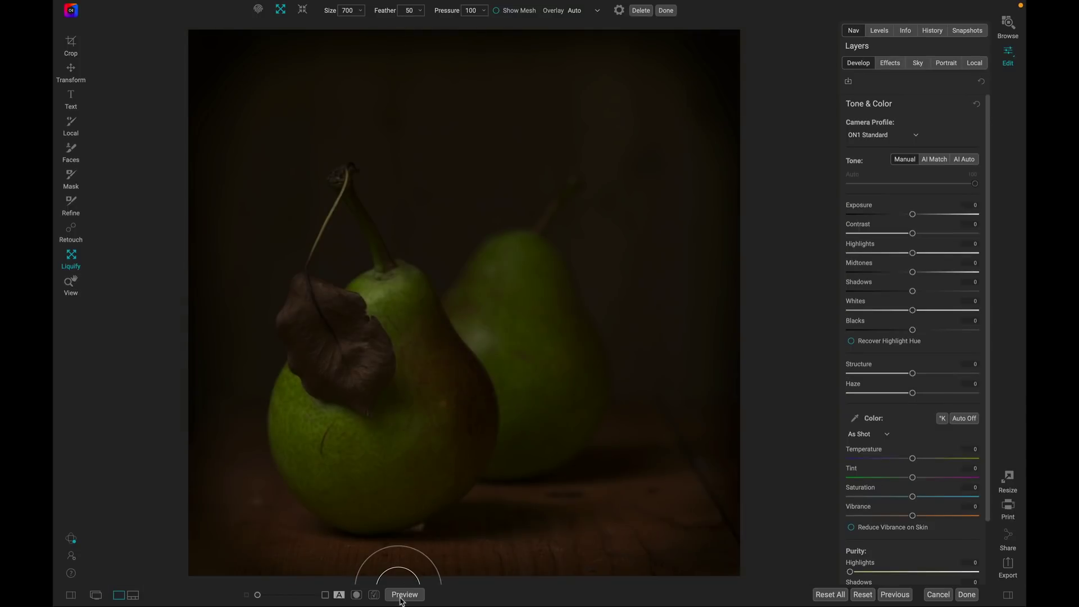
pyautogui.click(932, 30)
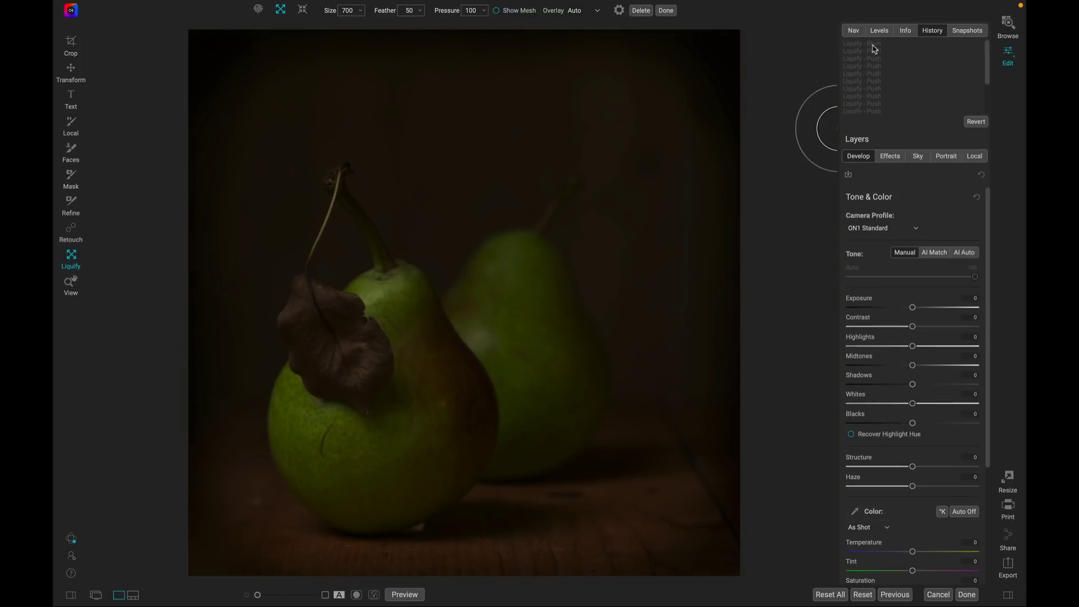
pyautogui.click(873, 44)
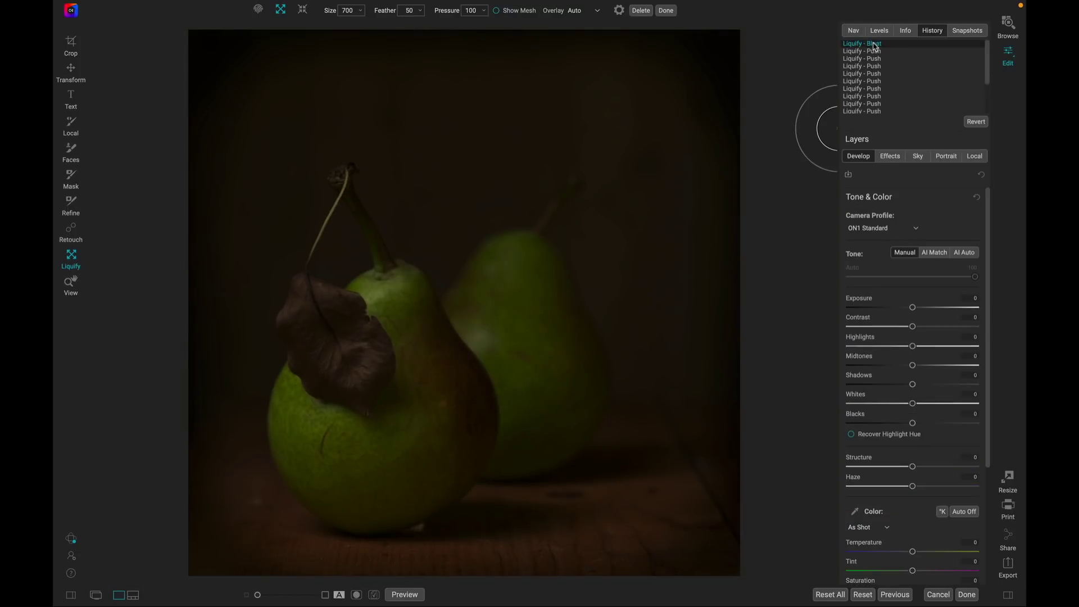